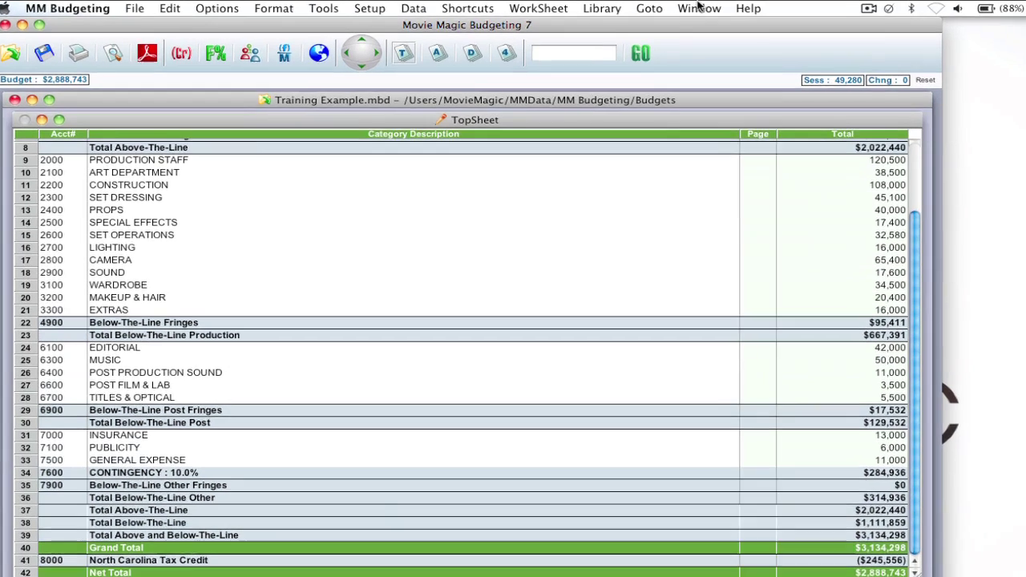
# Switch the front budget from Training Example to Podcast Demo.mbd via the Window menu
pyautogui.click(687, 8)
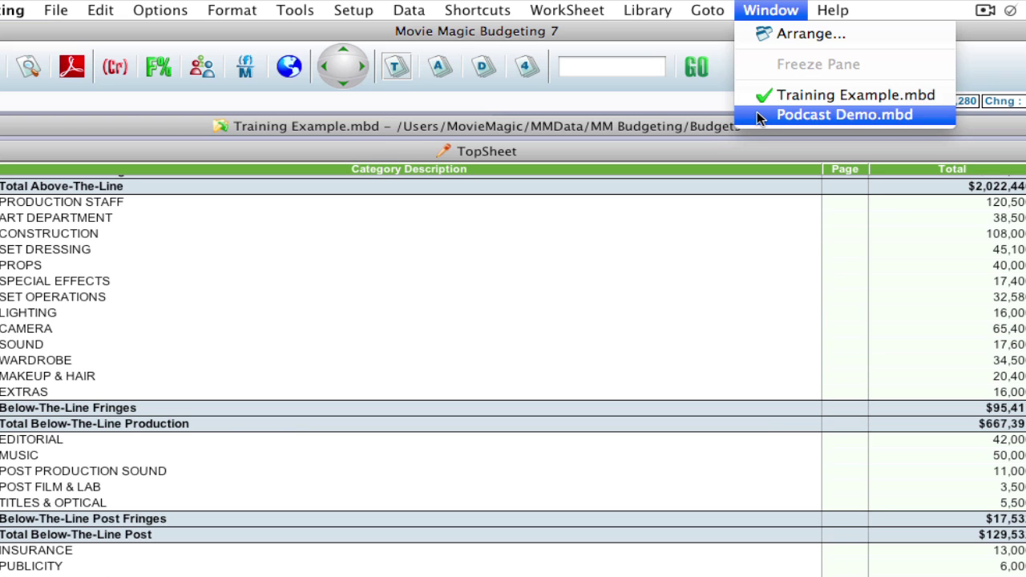
pyautogui.click(804, 115)
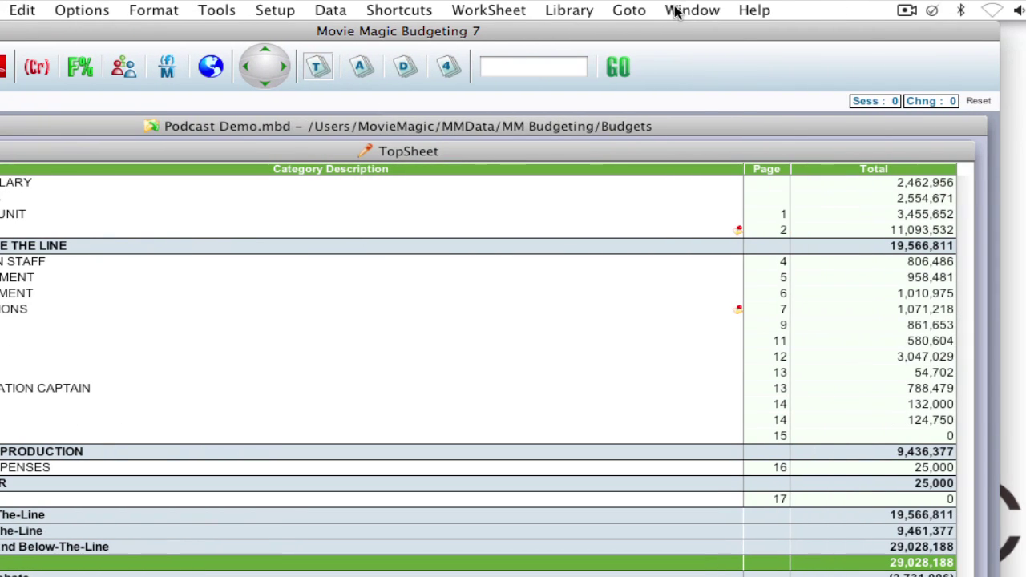
pyautogui.click(676, 11)
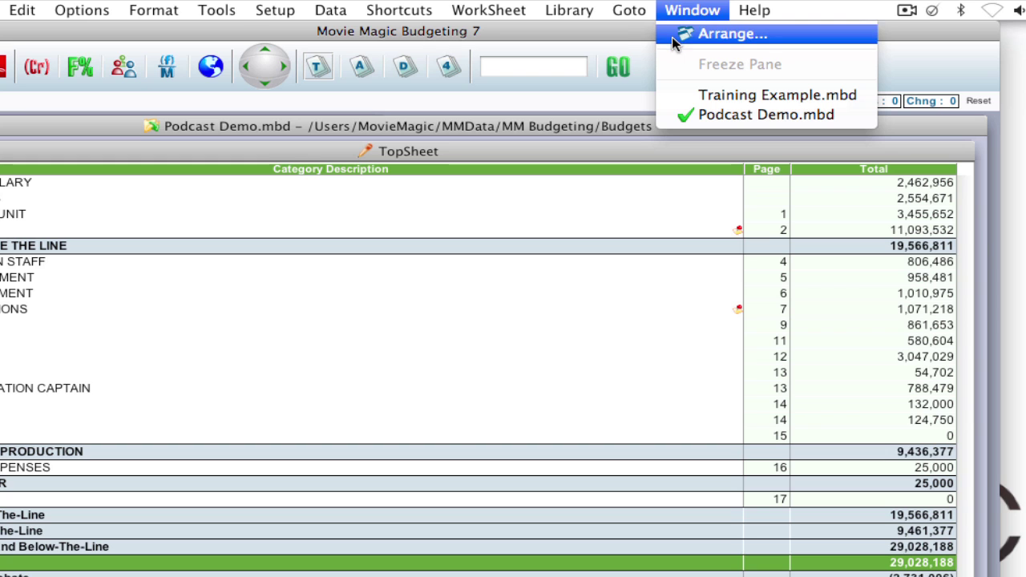
# Tile the Training Example and Podcast Demo budgets horizontally with Arrange Budgets selected
pyautogui.click(672, 36)
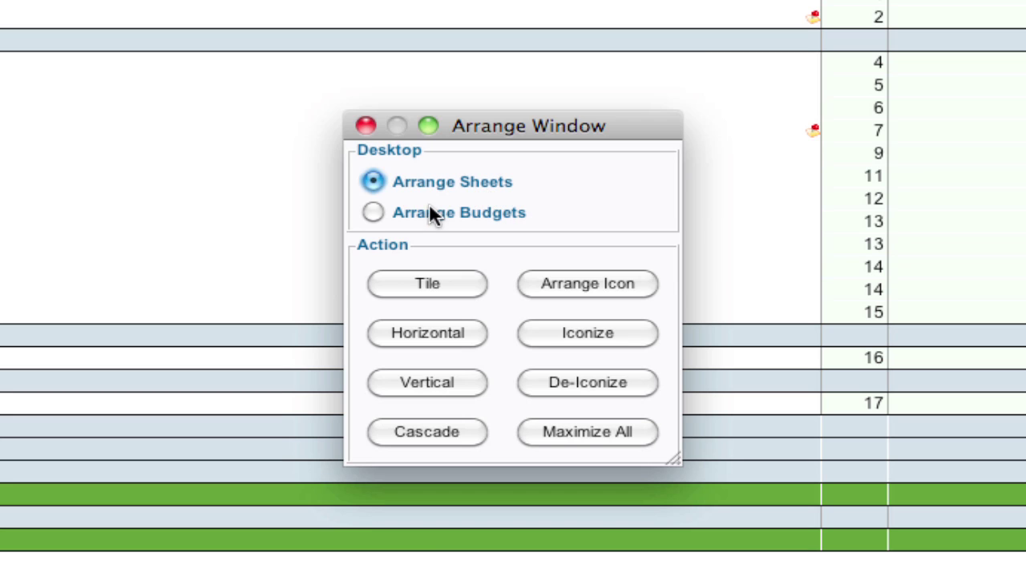
pyautogui.click(373, 213)
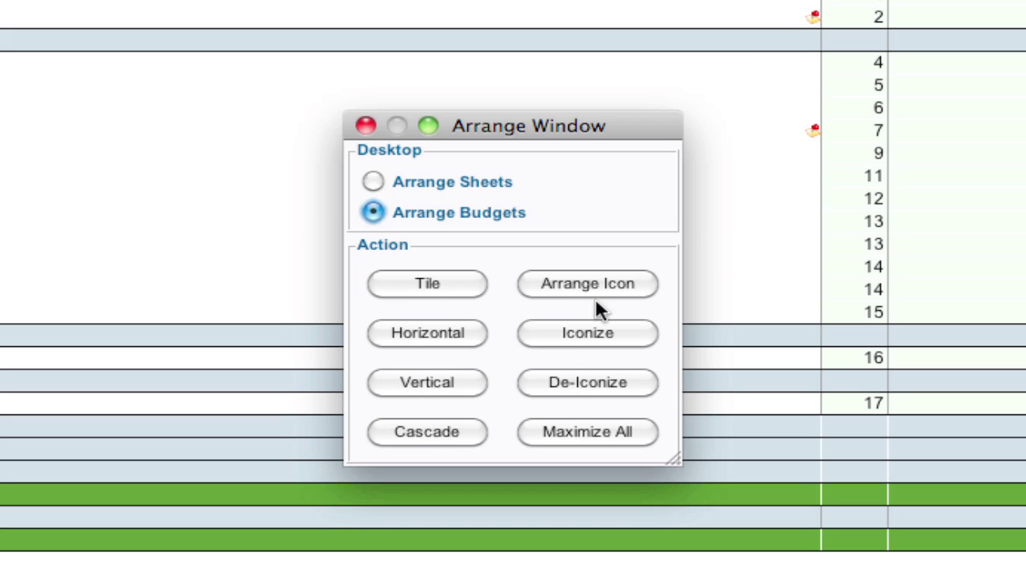
pyautogui.click(458, 332)
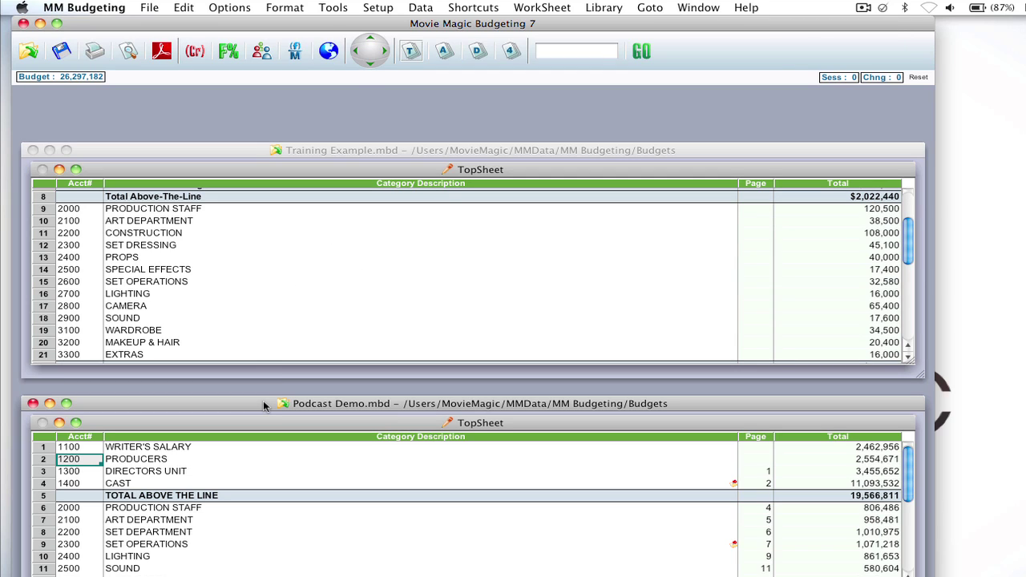
# Shift the Training Example and Podcast Demo windows upward to show more rows
pyautogui.moveTo(252, 151); pyautogui.dragTo(248, 104)
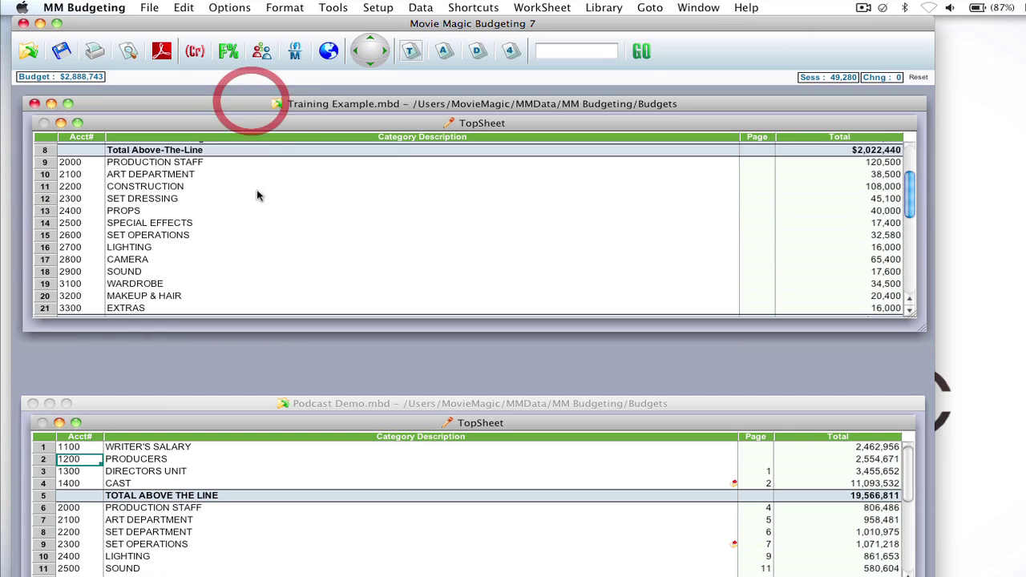
pyautogui.click(243, 403)
pyautogui.moveTo(243, 404); pyautogui.dragTo(243, 358)
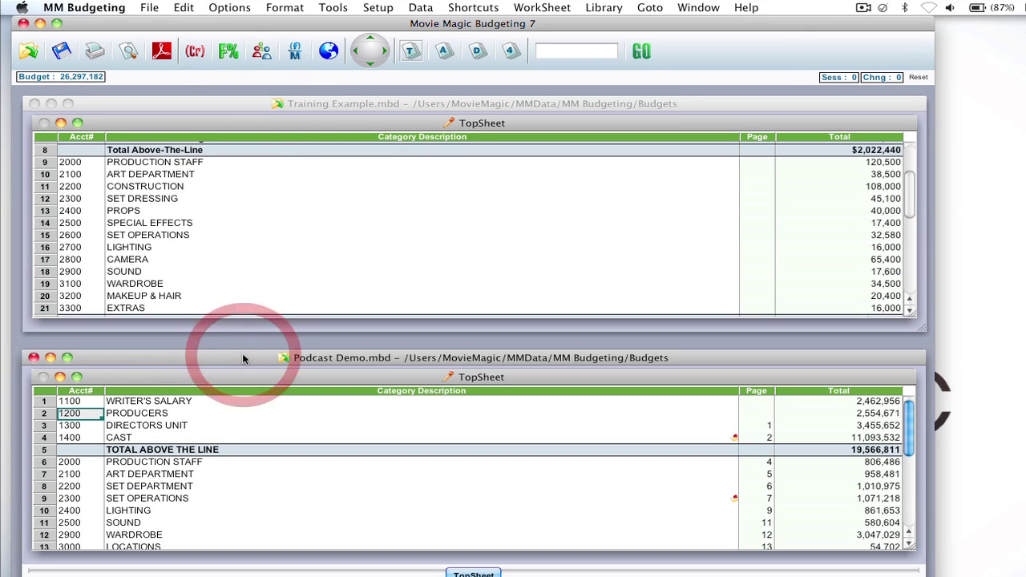
pyautogui.scroll(-5, 489, 210)
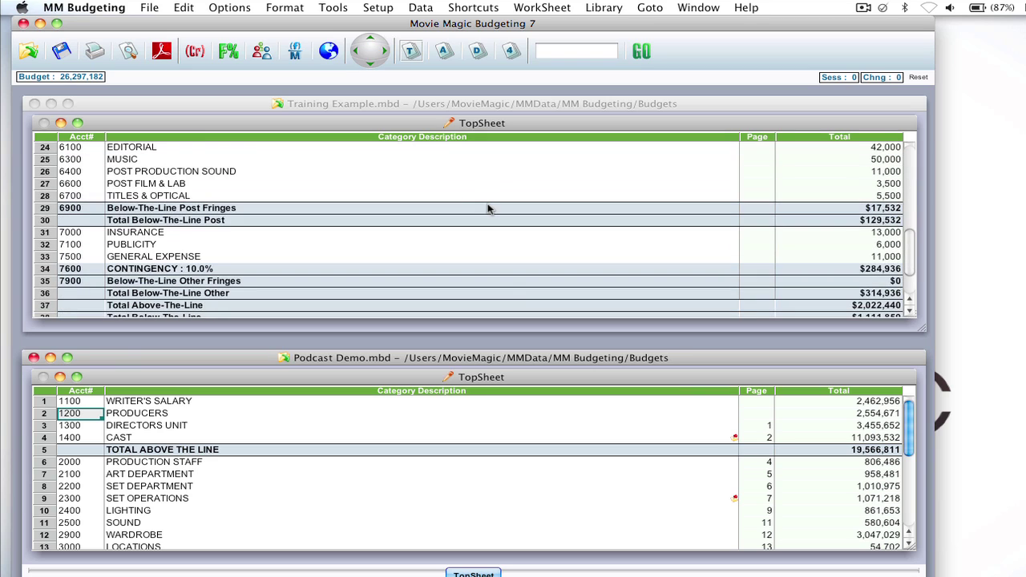
# Drill into 6404 Looping Expenses and 2102 Asst Art Director, returning both budgets to TopSheets
pyautogui.doubleClick(48, 170)
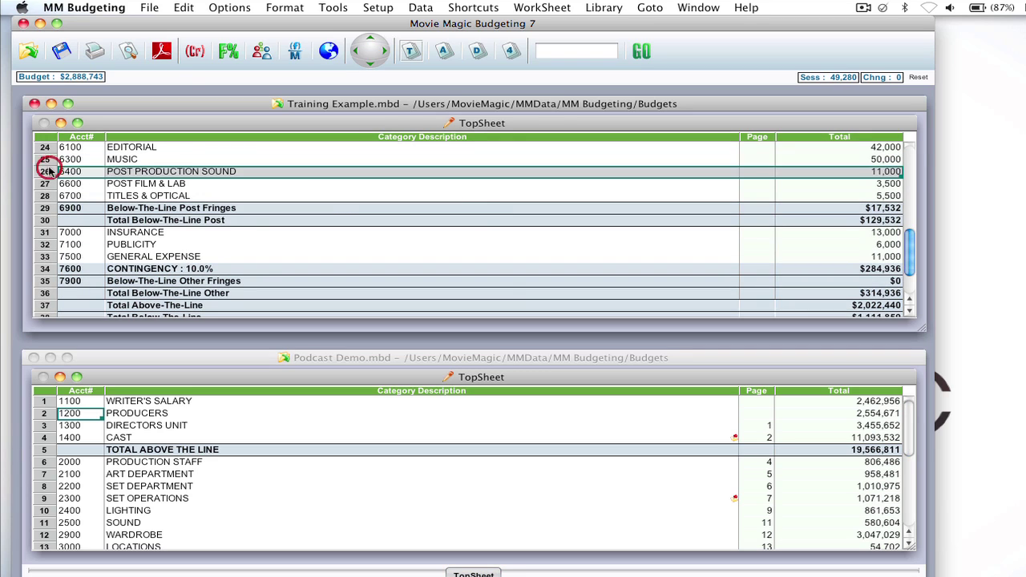
pyautogui.doubleClick(48, 171)
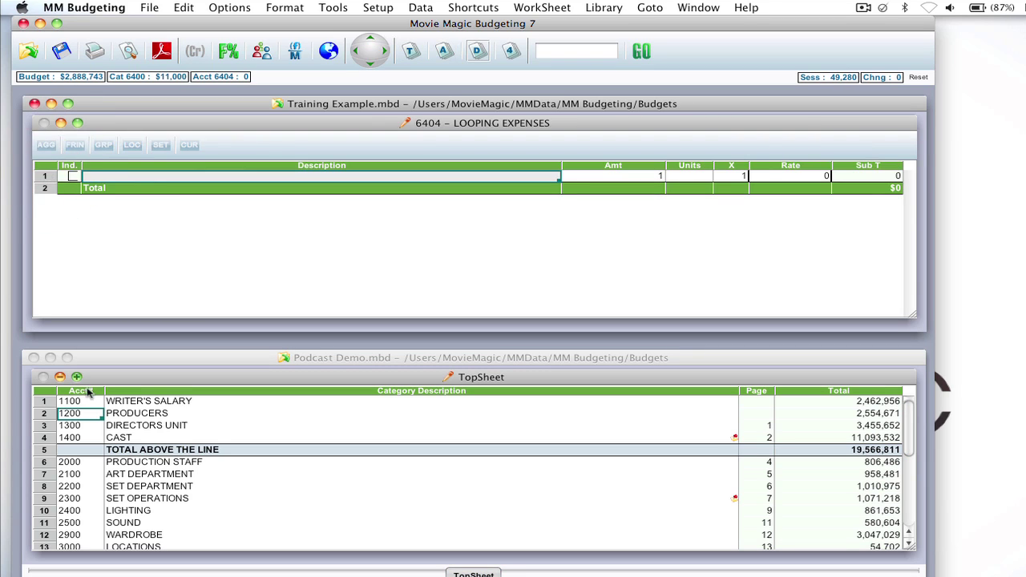
pyautogui.click(411, 51)
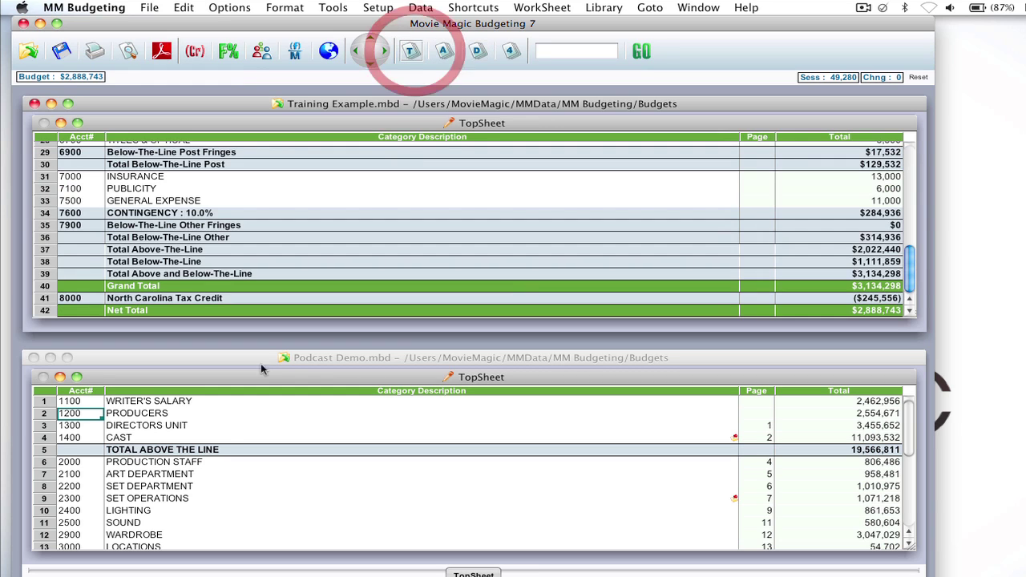
pyautogui.click(50, 474)
pyautogui.doubleClick(50, 474)
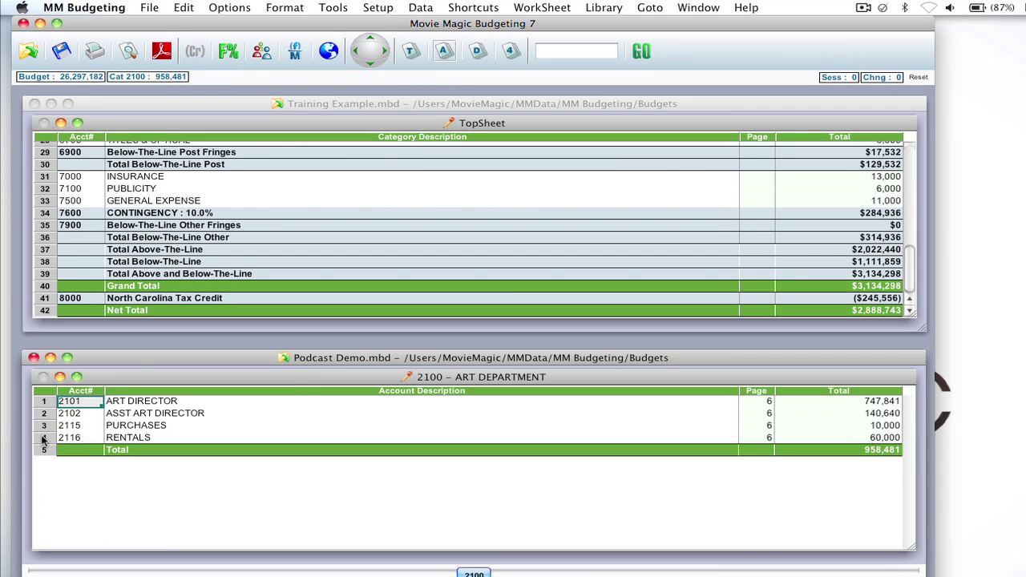
pyautogui.doubleClick(44, 414)
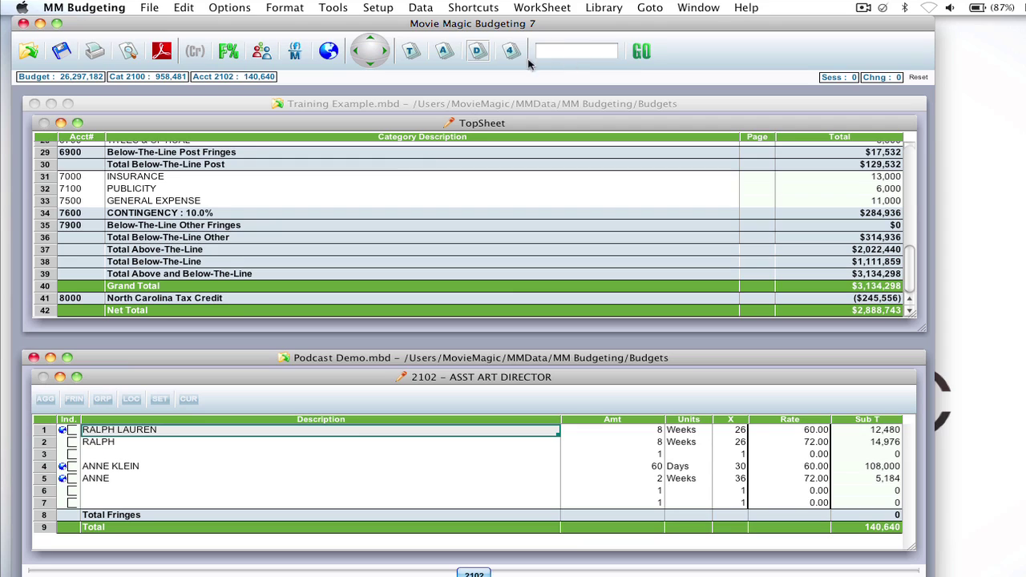
pyautogui.click(413, 52)
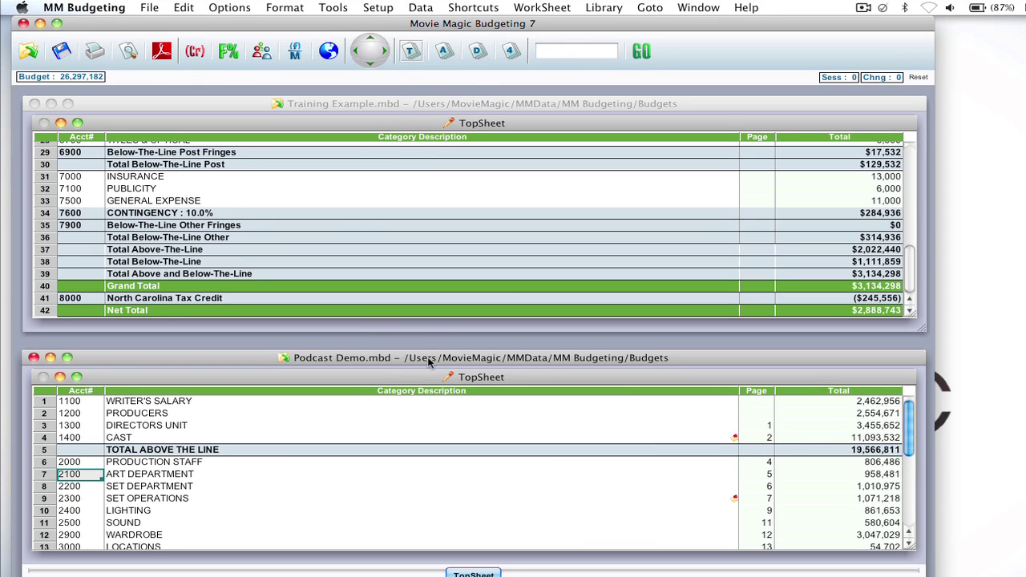
# Reposition the windows so Podcast Demo sits on top and Training Example below
pyautogui.moveTo(429, 361); pyautogui.dragTo(431, 242)
pyautogui.click(430, 111)
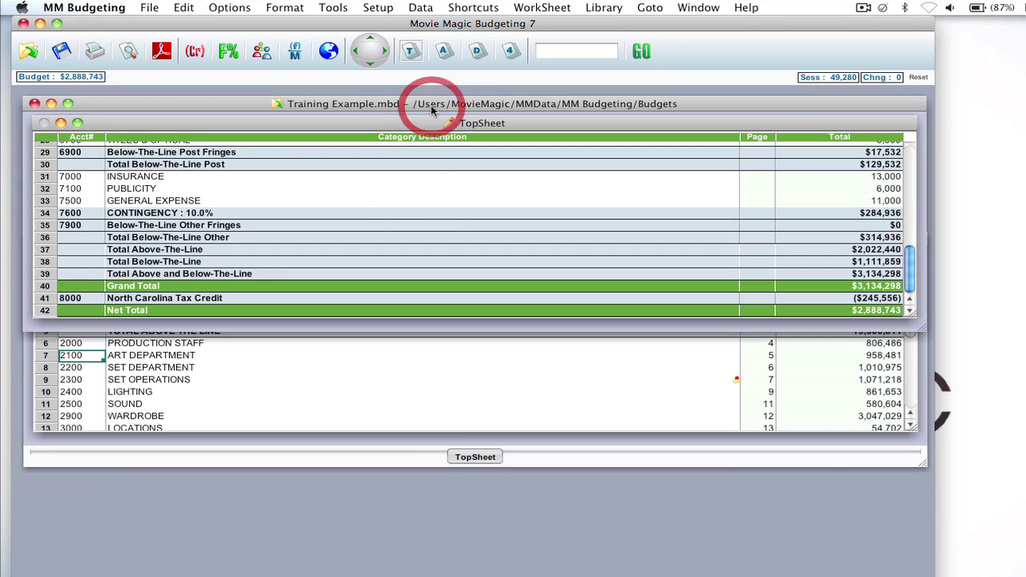
pyautogui.moveTo(439, 321); pyautogui.dragTo(435, 332)
pyautogui.click(438, 239)
pyautogui.moveTo(438, 241); pyautogui.dragTo(431, 105)
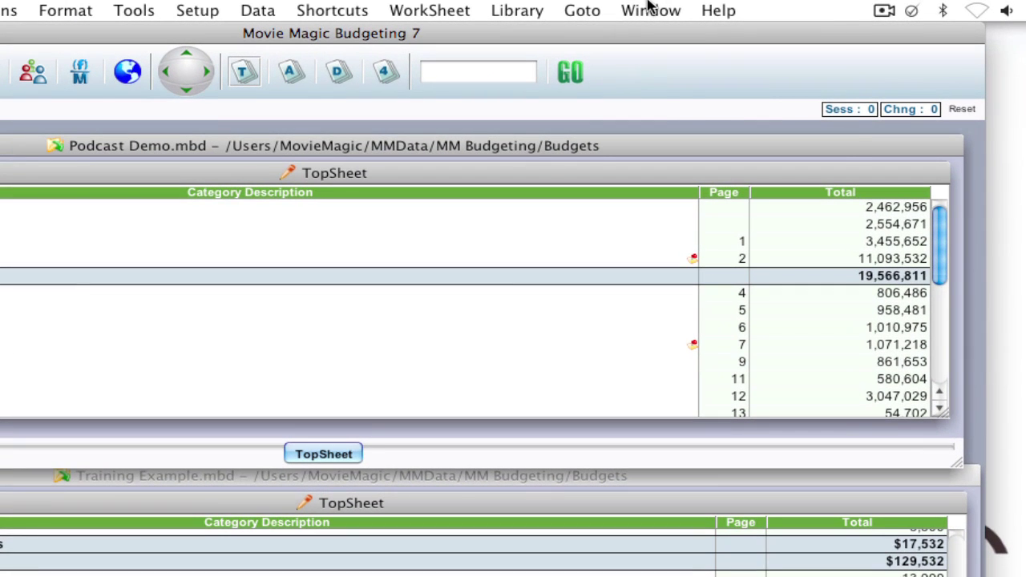
# Tile the two budgets vertically, side by side, with Arrange Budgets selected
pyautogui.click(650, 8)
pyautogui.click(644, 36)
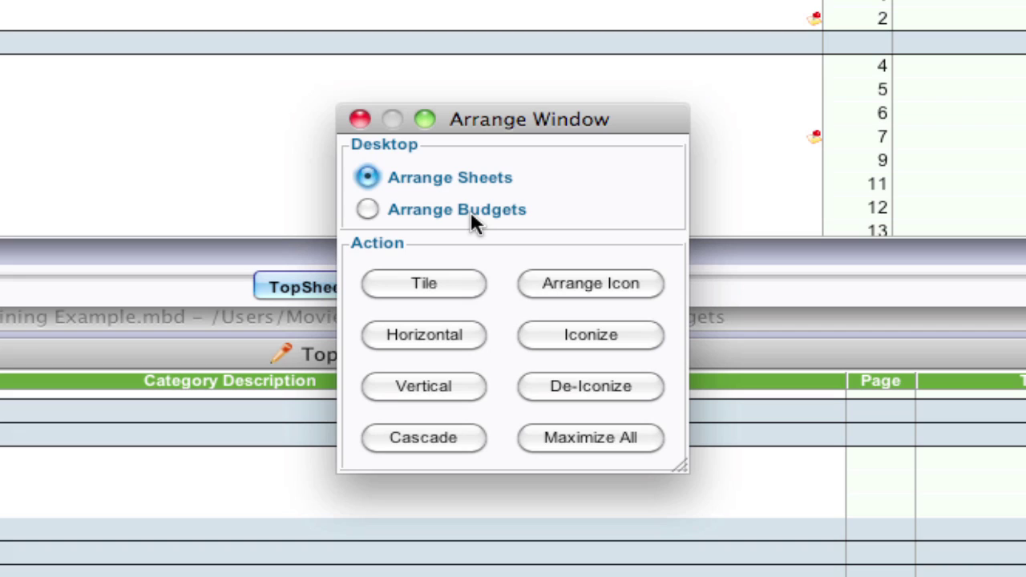
pyautogui.click(450, 341)
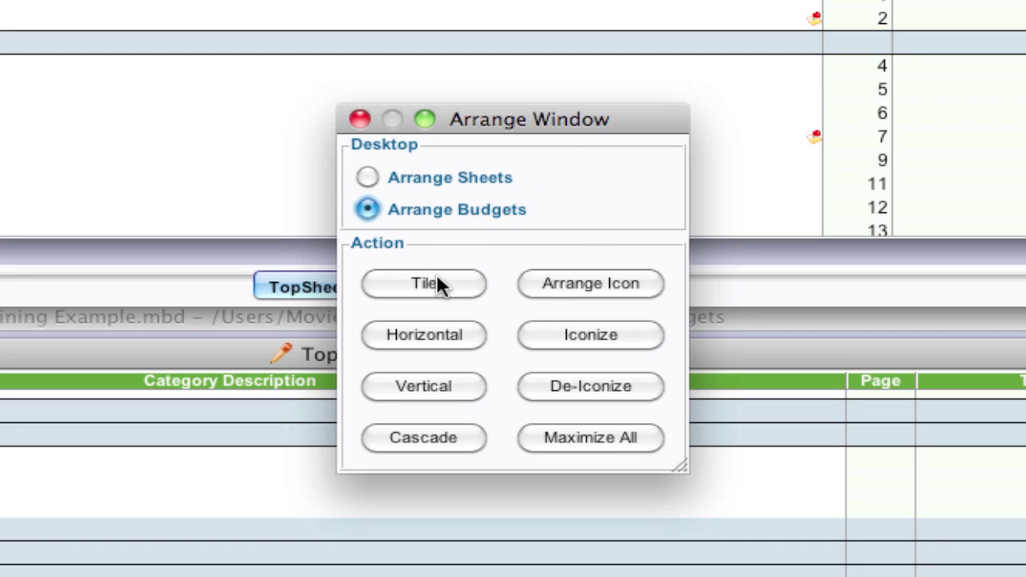
pyautogui.click(418, 387)
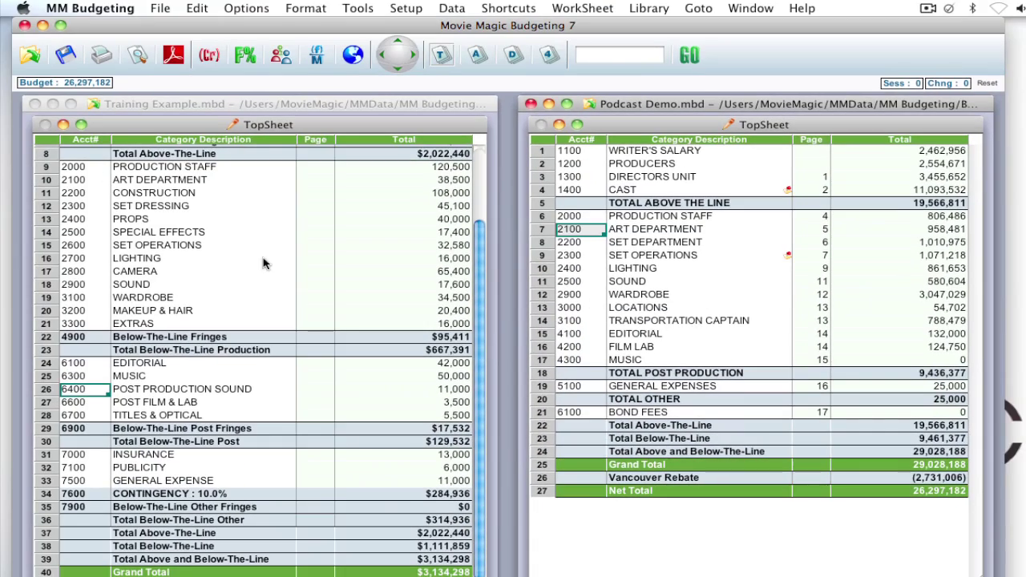
# Maximize all budget windows so Training Example's TopSheet fills the workspace
pyautogui.click(750, 8)
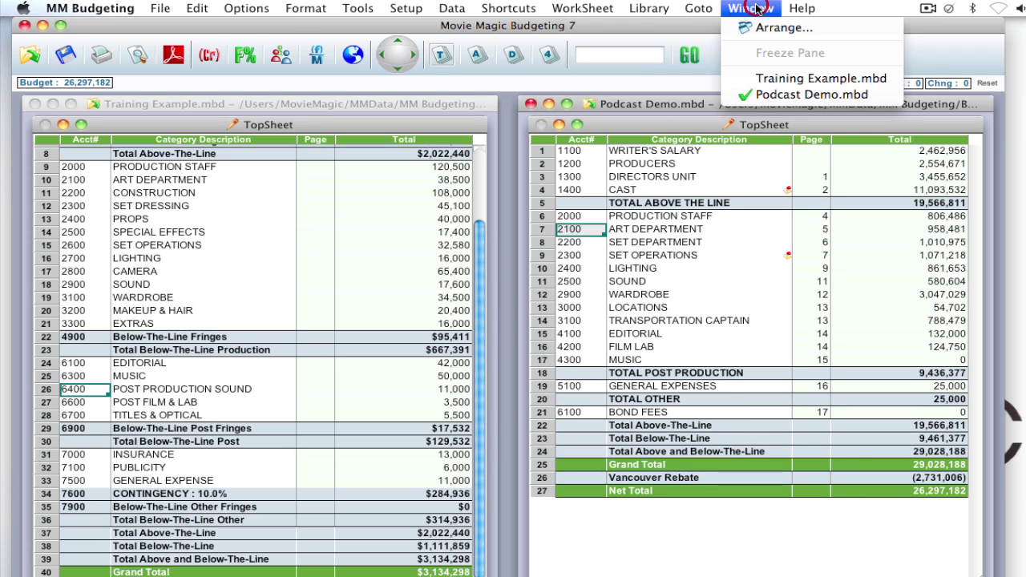
pyautogui.click(756, 31)
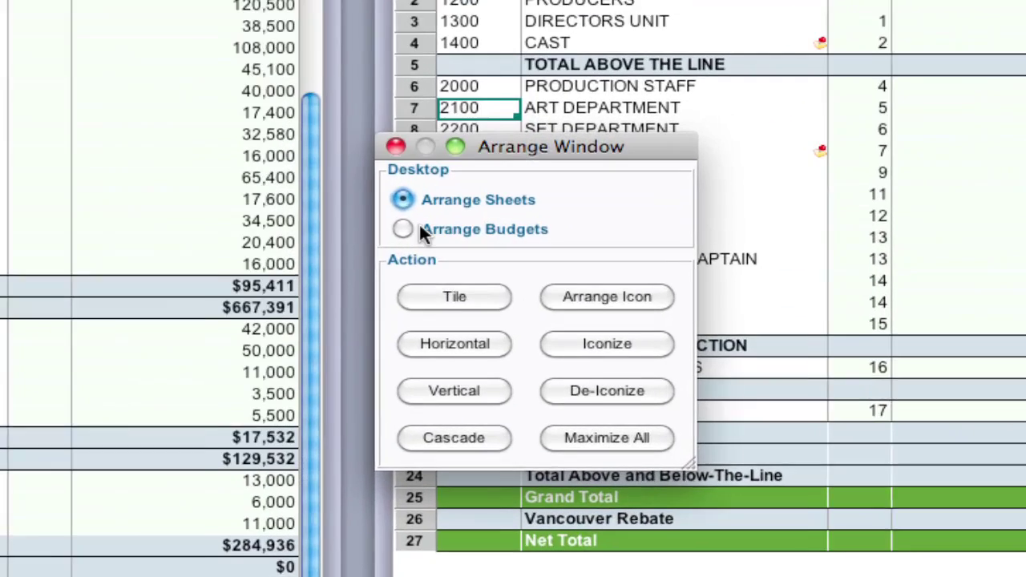
pyautogui.click(535, 304)
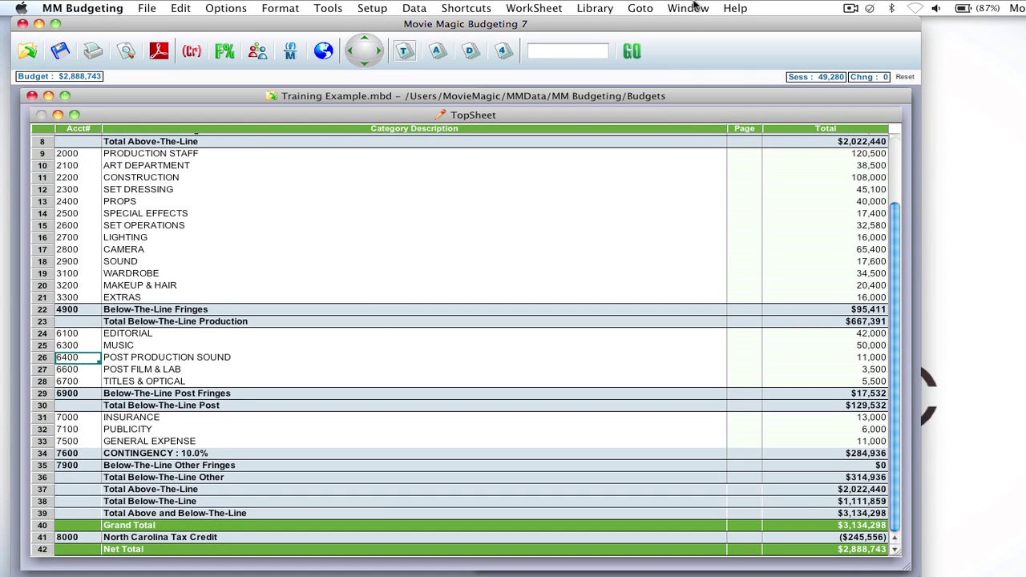
pyautogui.click(694, 7)
pyautogui.click(698, 85)
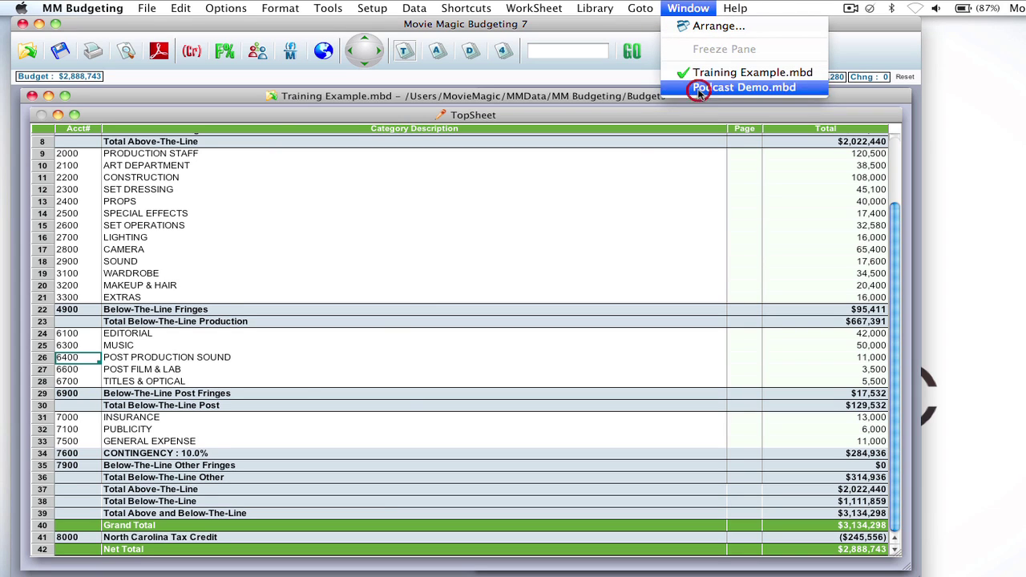
pyautogui.click(683, 8)
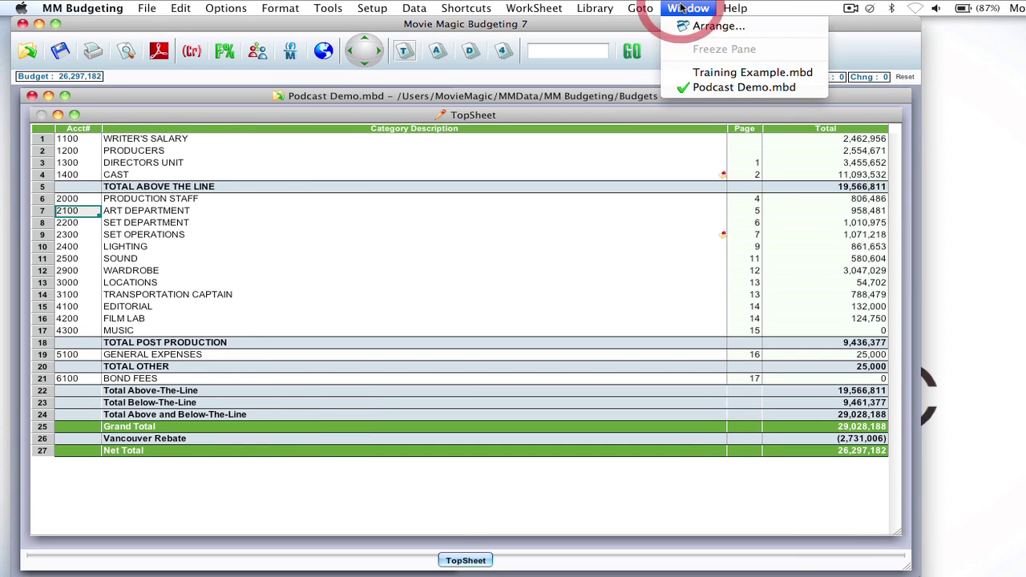
pyautogui.click(677, 74)
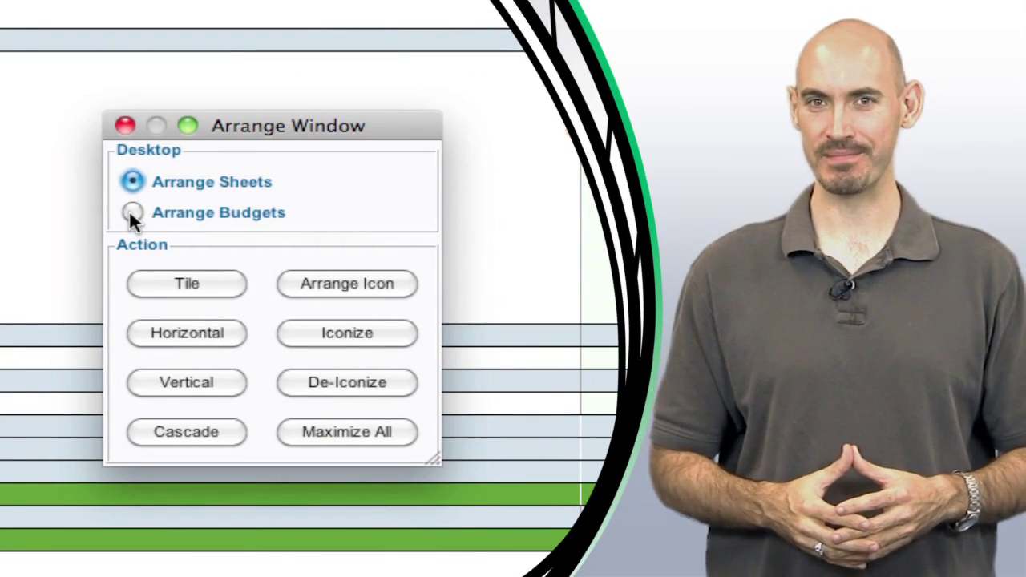
pyautogui.click(131, 211)
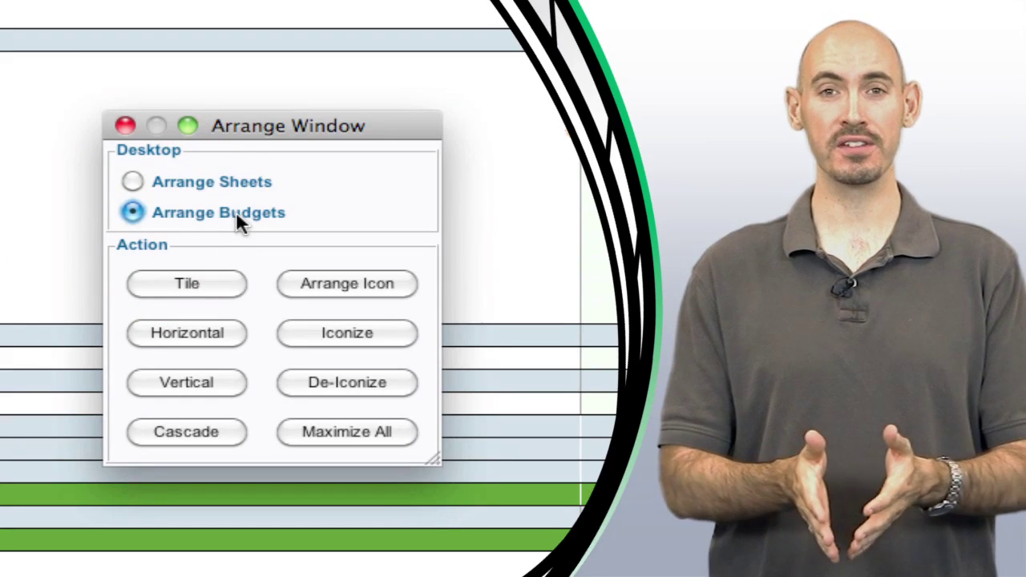